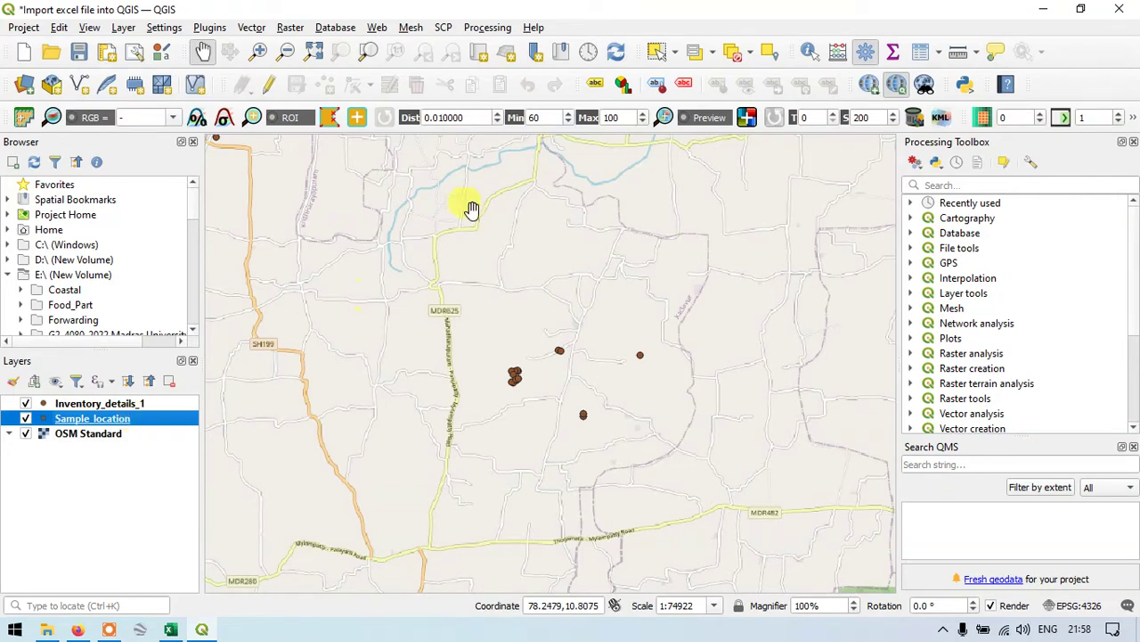
Review the attribute tables of Sample_location and Inventory_details_1
{"action": "left_click", "coordinate": [920, 54]}
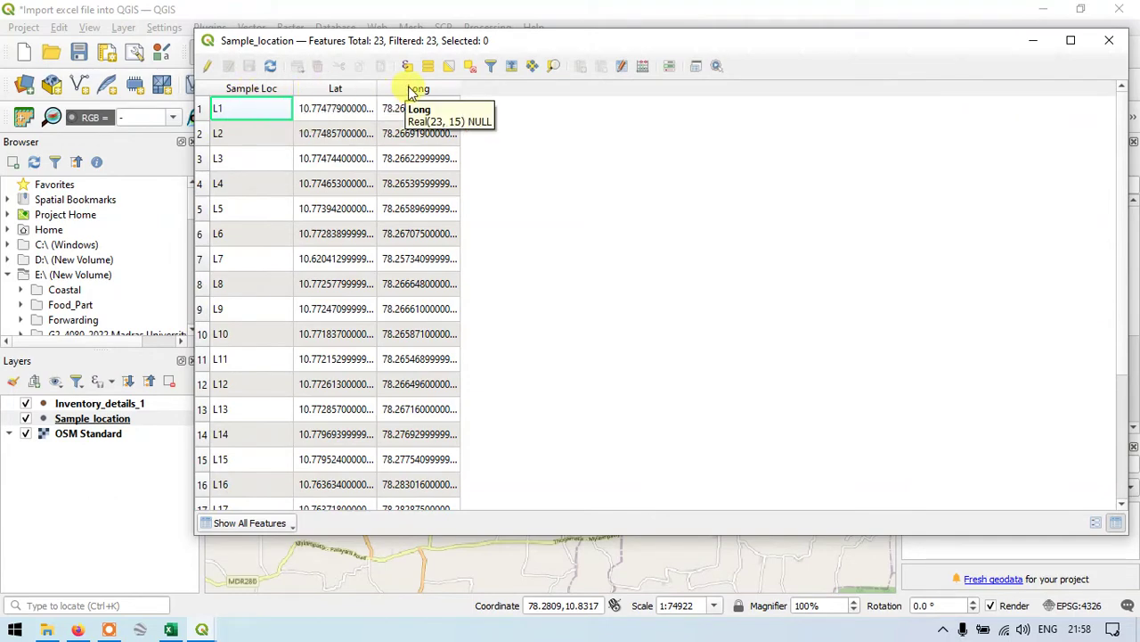
{"action": "left_click", "coordinate": [1110, 40]}
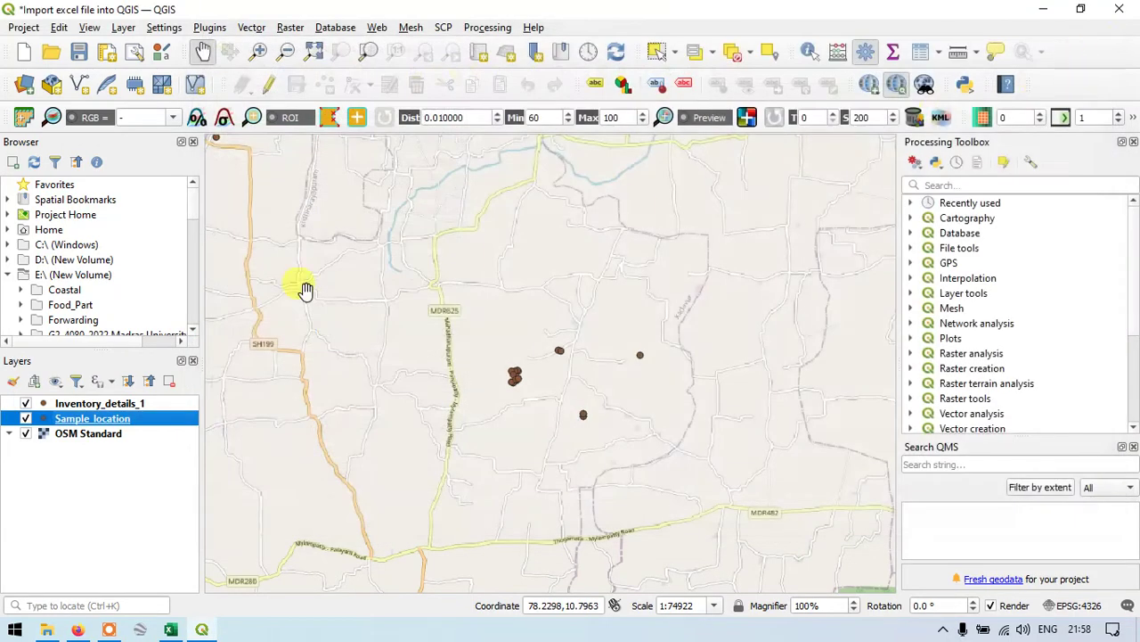
{"action": "left_click", "coordinate": [131, 405]}
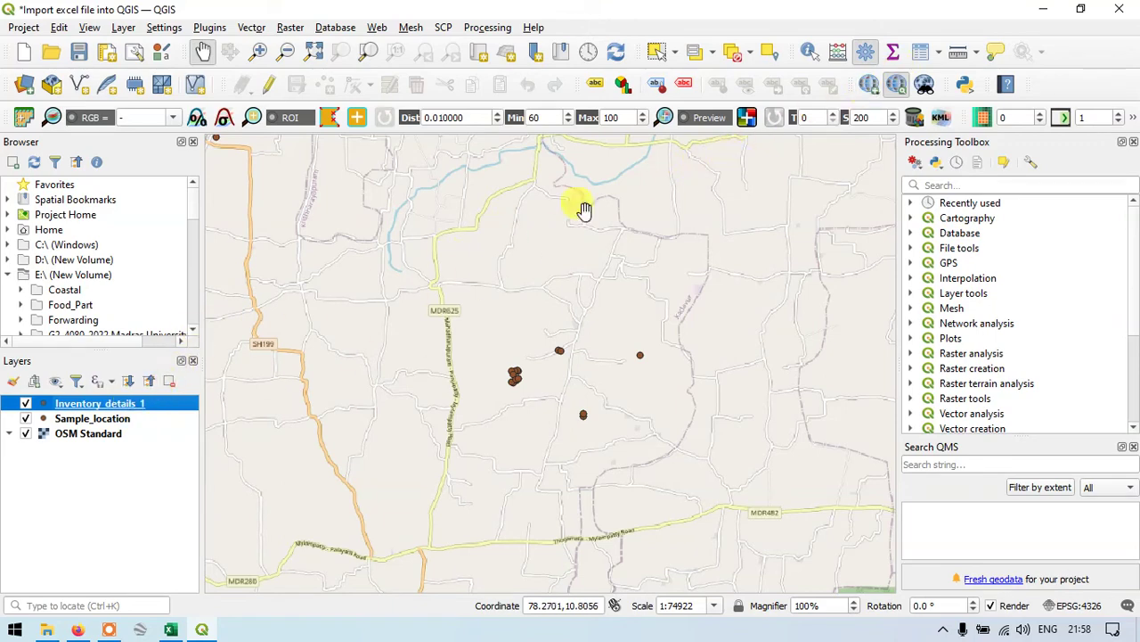
{"action": "left_click", "coordinate": [918, 55]}
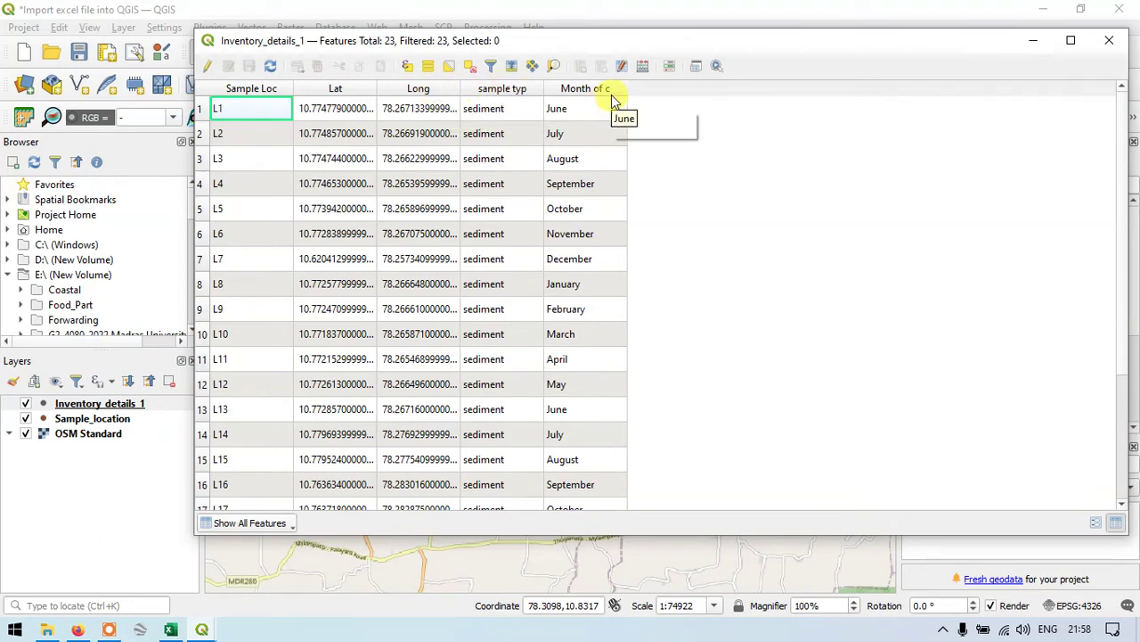
{"action": "left_click", "coordinate": [1109, 43]}
Open the Sample_location layer properties to reach its Joins page
{"action": "left_click", "coordinate": [181, 420]}
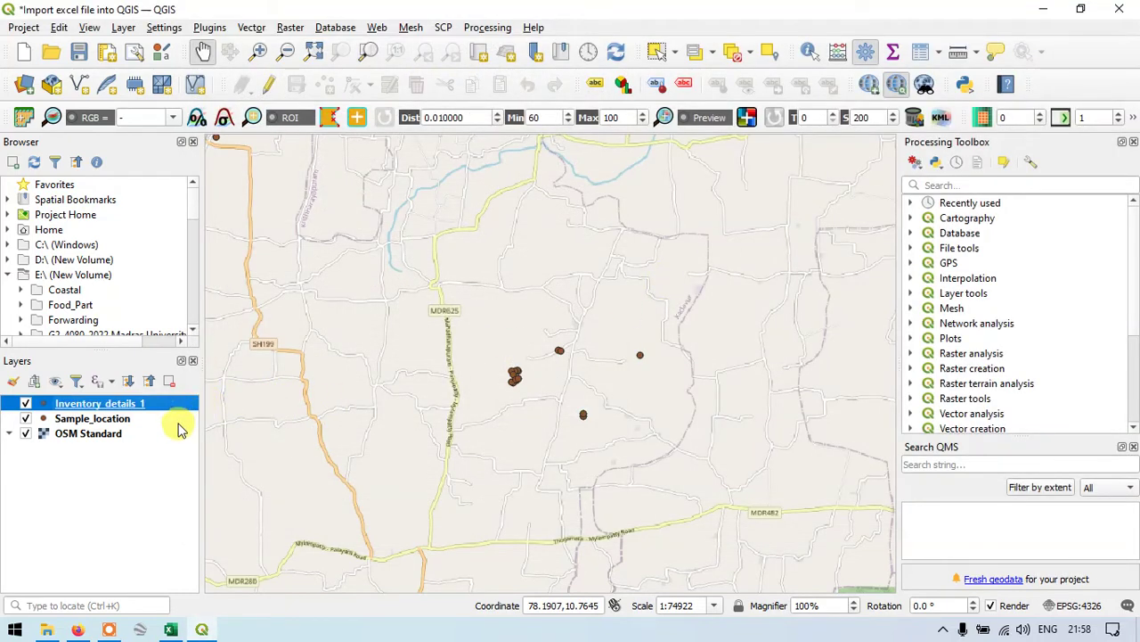
{"action": "left_click", "coordinate": [121, 418]}
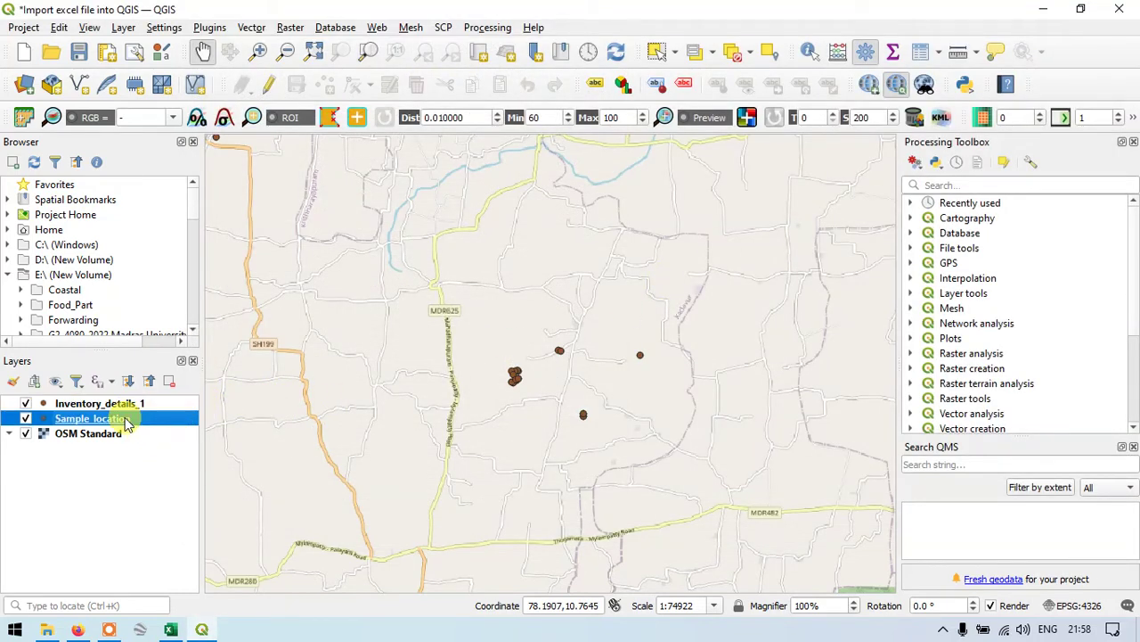
{"action": "left_click", "coordinate": [113, 402]}
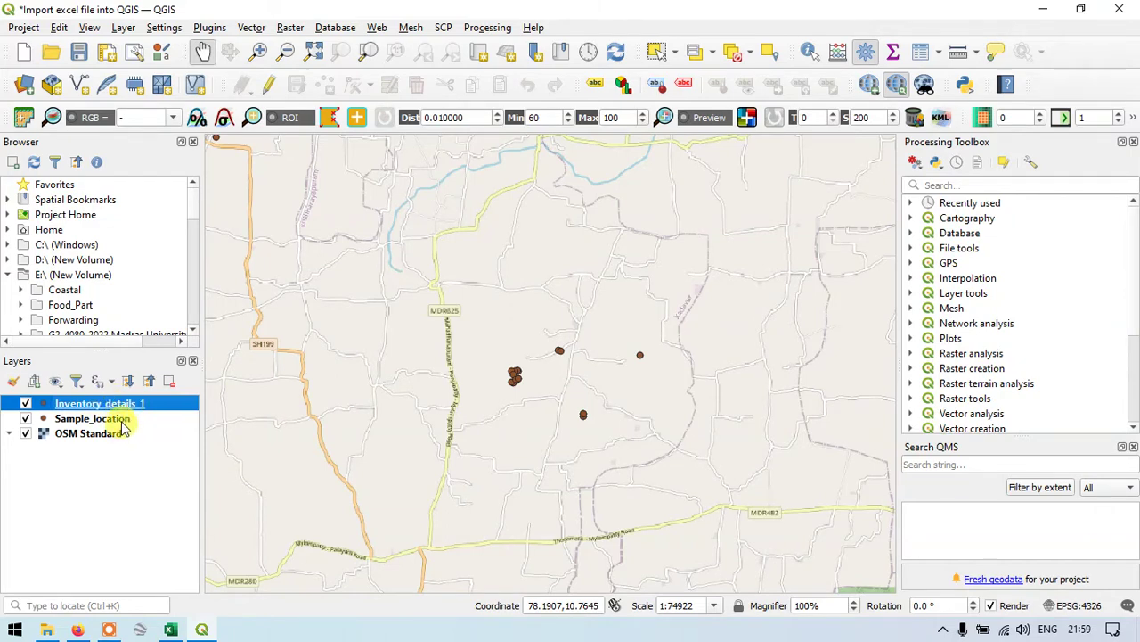
{"action": "left_click", "coordinate": [117, 421]}
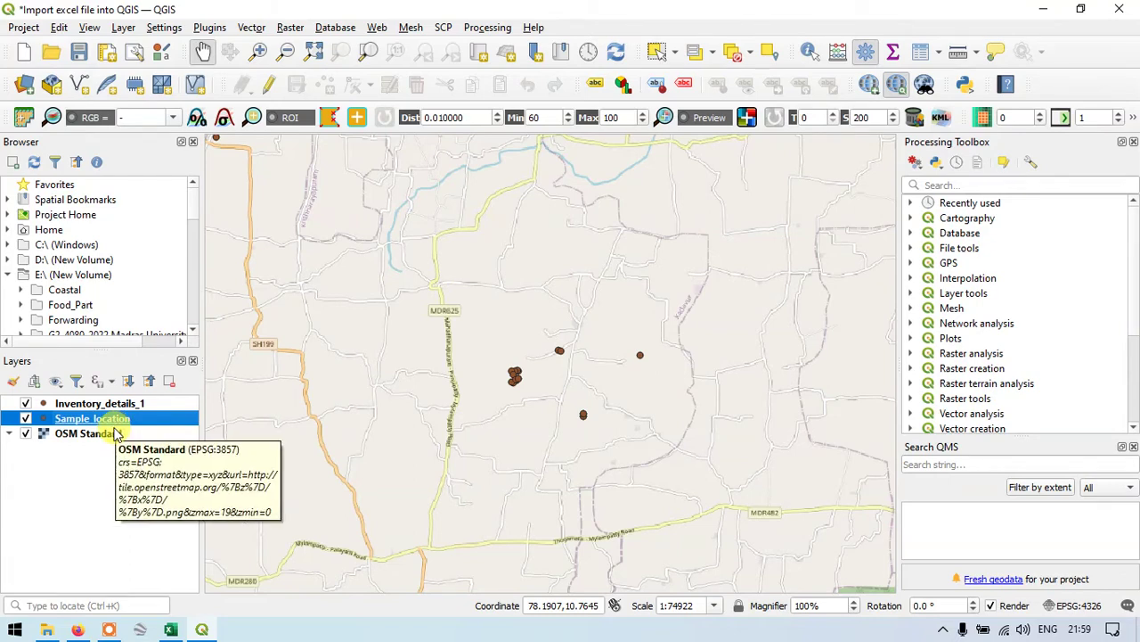
{"action": "right_click", "coordinate": [124, 421]}
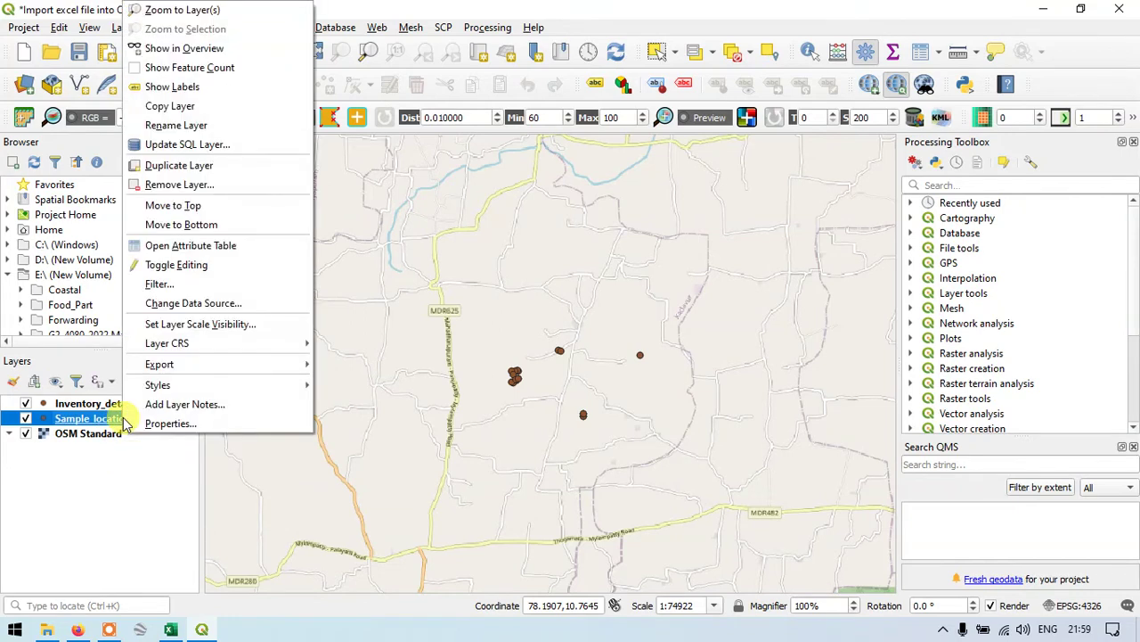
{"action": "left_click", "coordinate": [210, 426]}
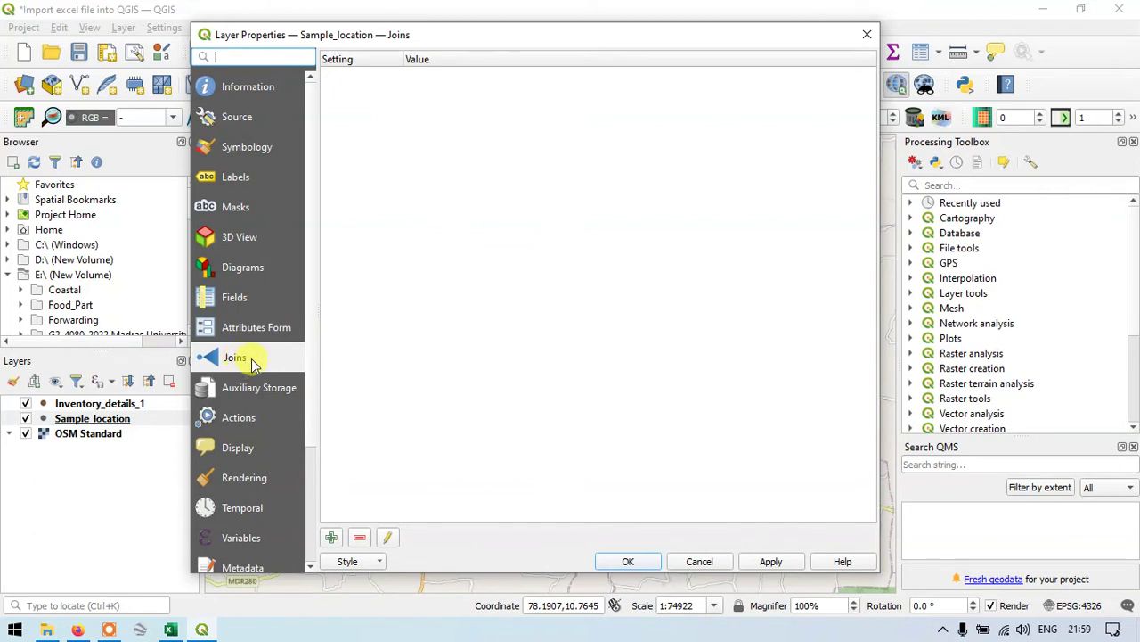
Add a join with Inventory_details_1 as join layer, Long as join and target field
{"action": "left_click", "coordinate": [331, 539]}
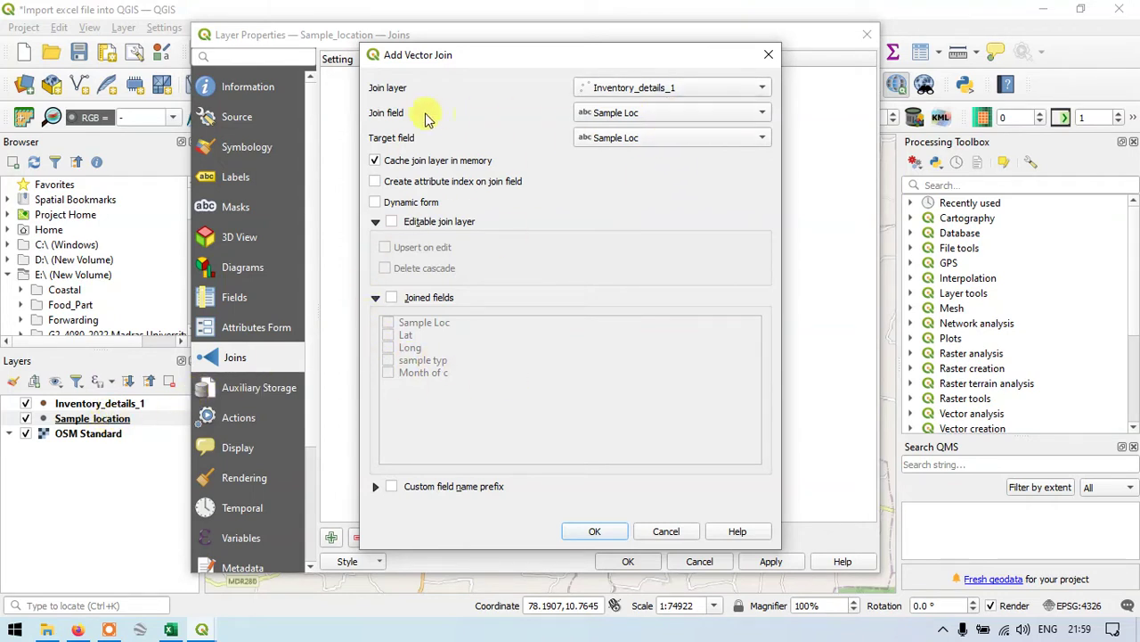
{"action": "left_click", "coordinate": [649, 114]}
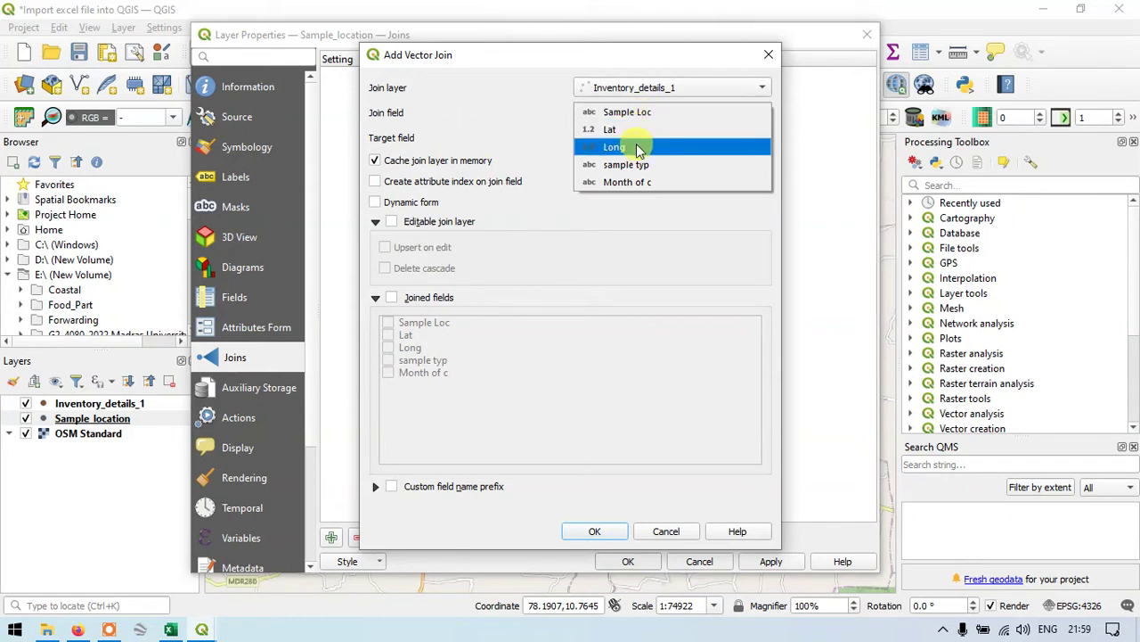
{"action": "left_click", "coordinate": [637, 147]}
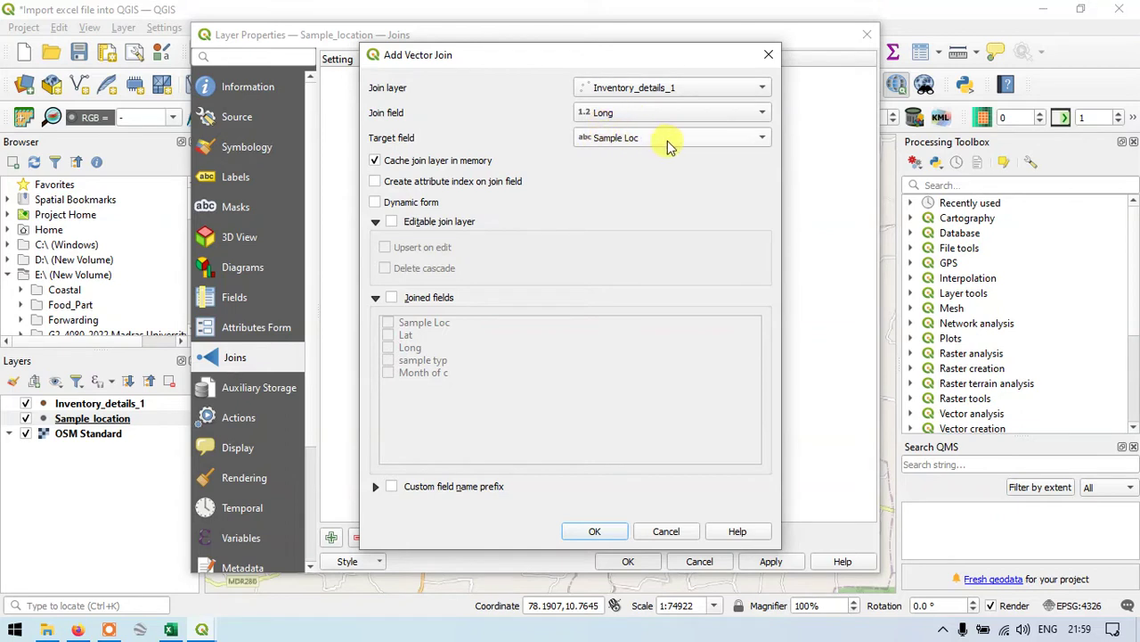
{"action": "left_click", "coordinate": [617, 144]}
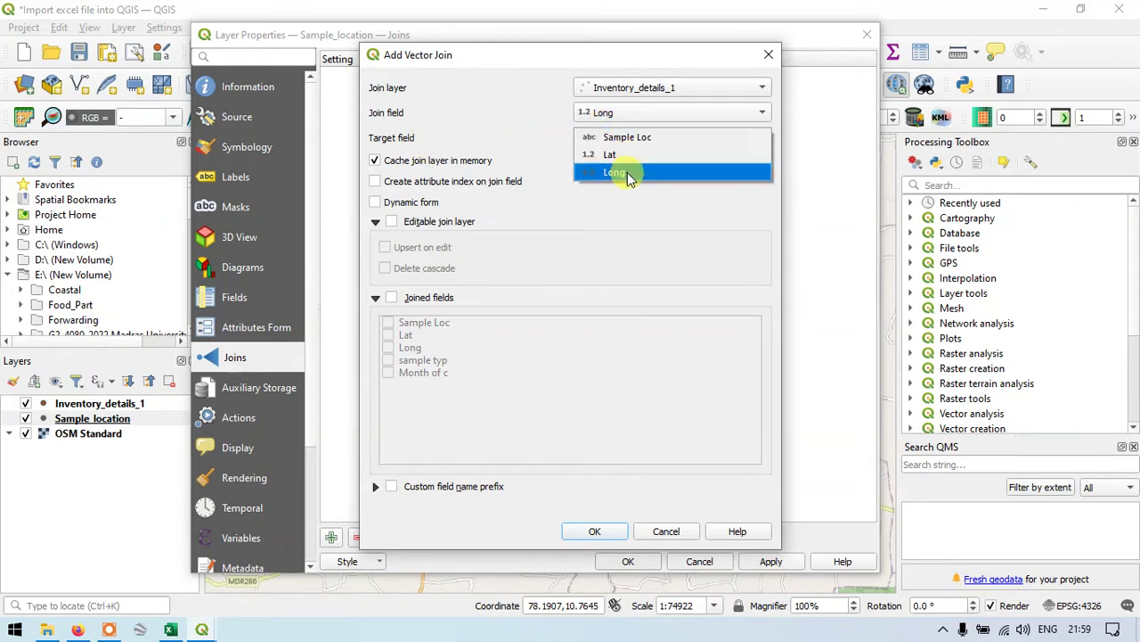
{"action": "left_click", "coordinate": [628, 174]}
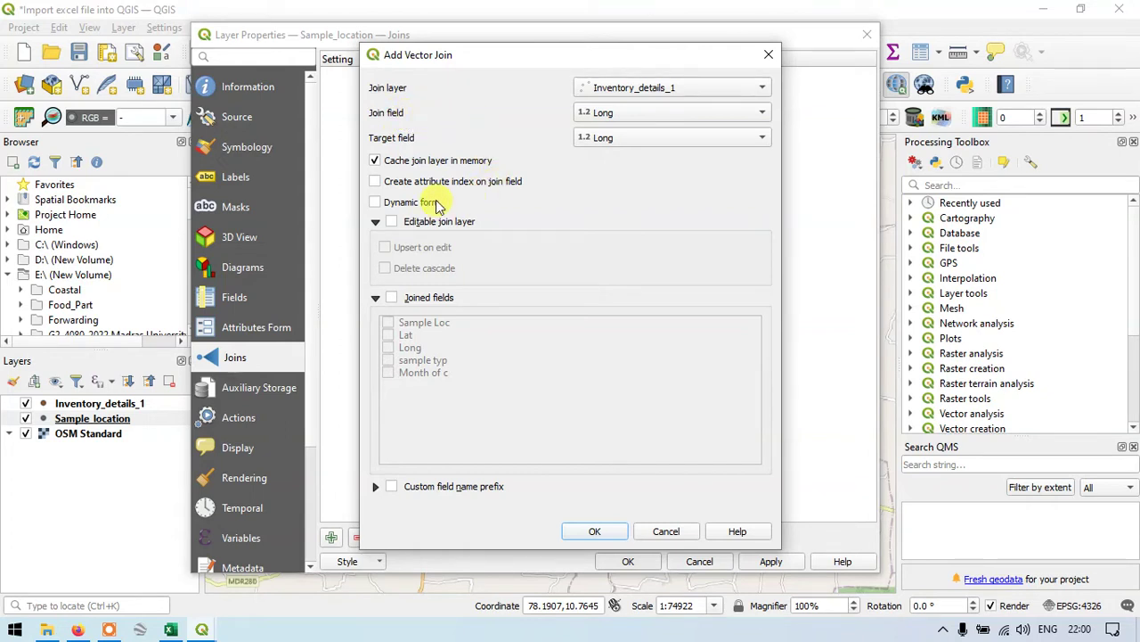
Make the join editable, limit joined fields to sample typ and Month of c, and apply
{"action": "left_click", "coordinate": [388, 222]}
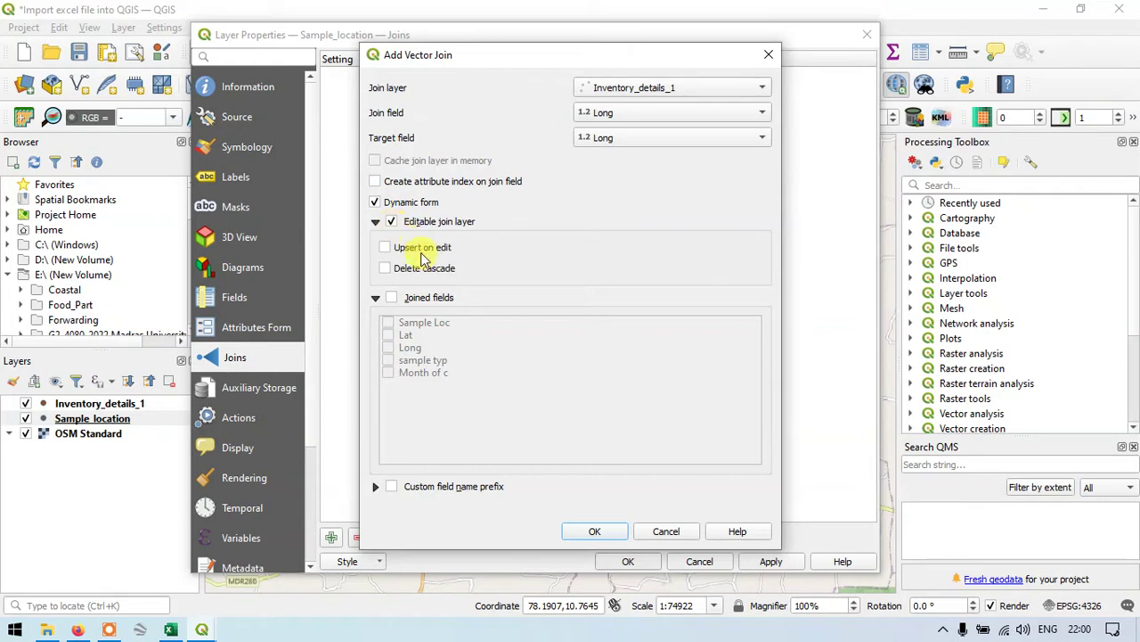
{"action": "left_click", "coordinate": [392, 297]}
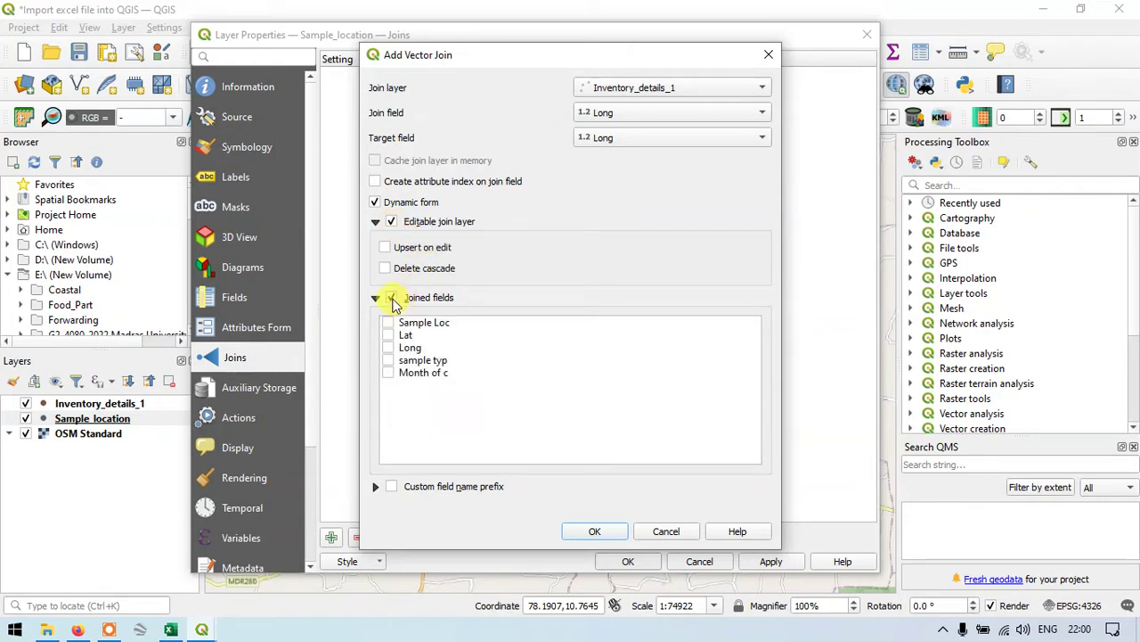
{"action": "left_click", "coordinate": [389, 374]}
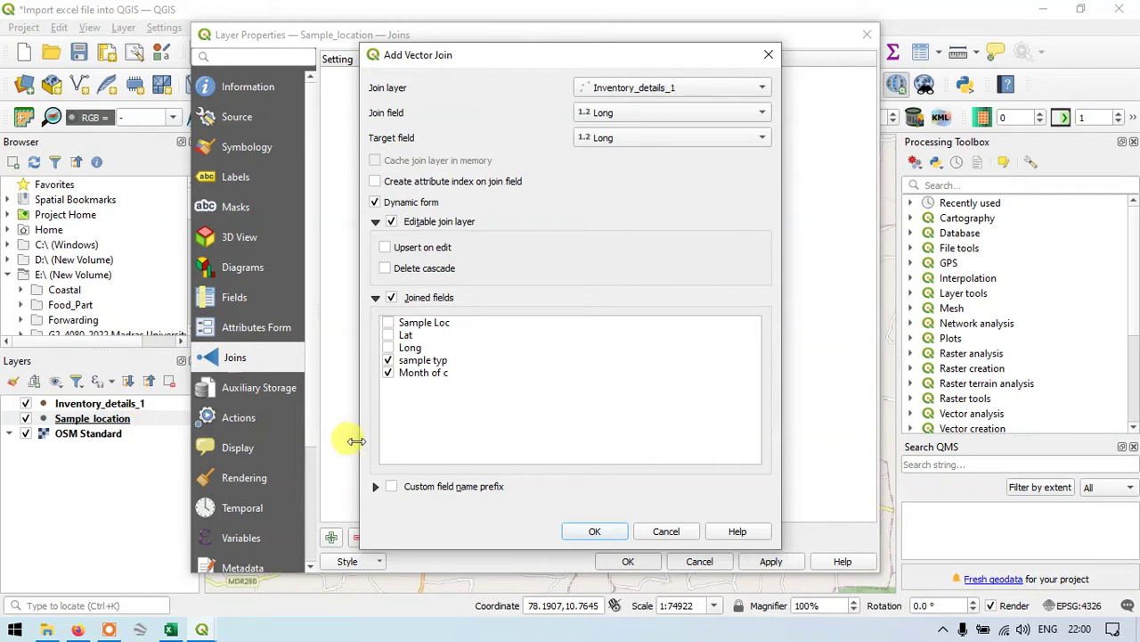
{"action": "left_click", "coordinate": [610, 534]}
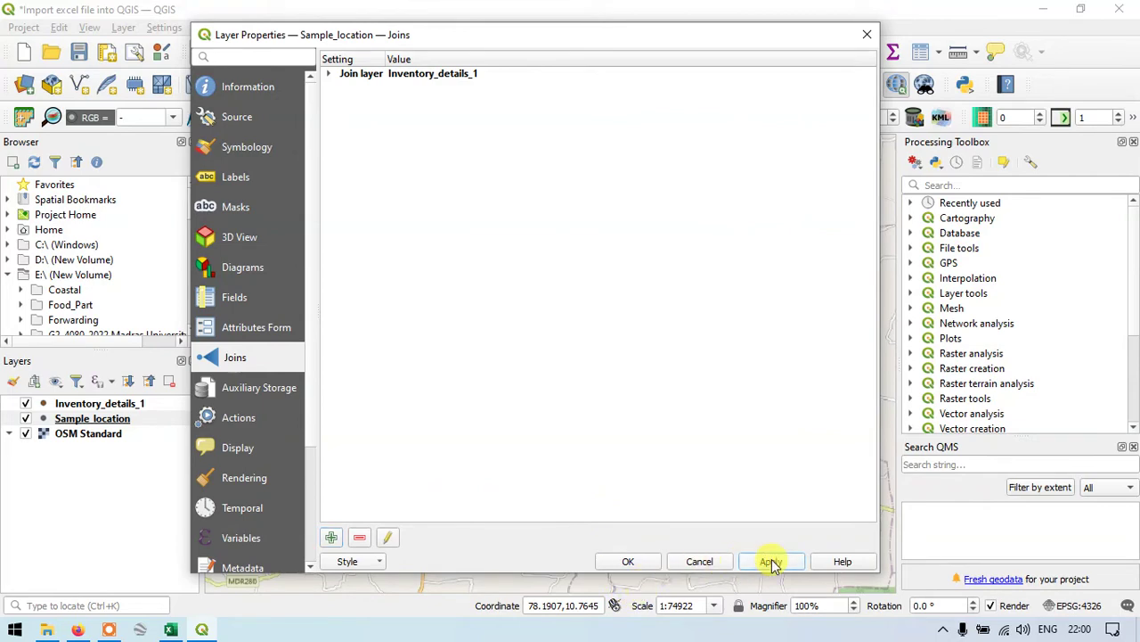
{"action": "left_click", "coordinate": [628, 561]}
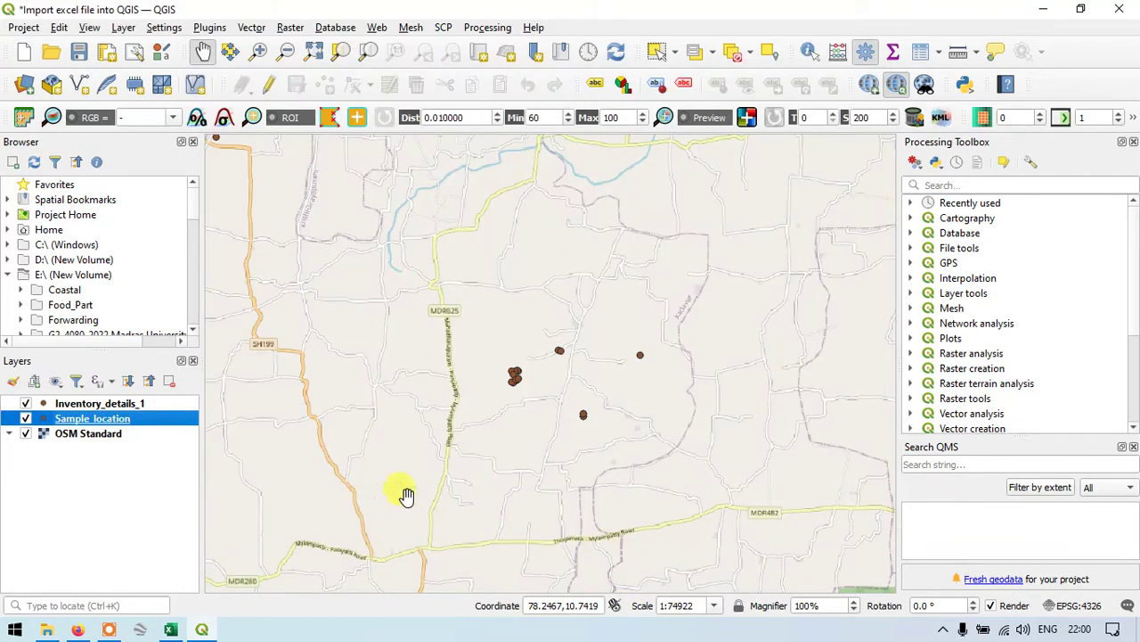
{"action": "left_click", "coordinate": [116, 434]}
{"action": "left_click", "coordinate": [115, 419]}
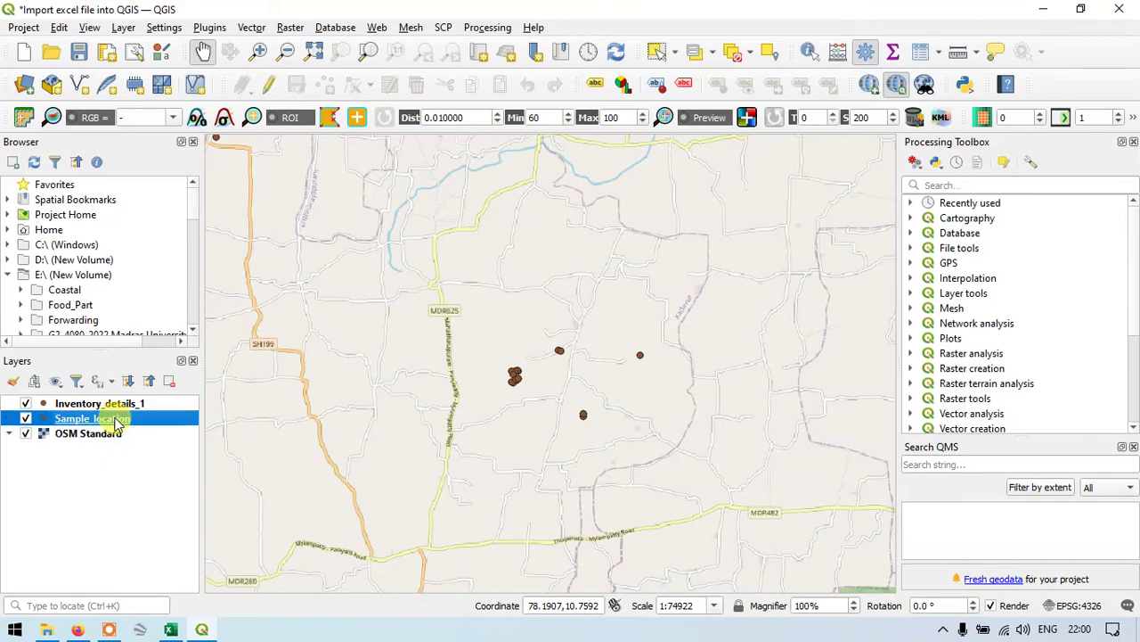
{"action": "left_click", "coordinate": [918, 53]}
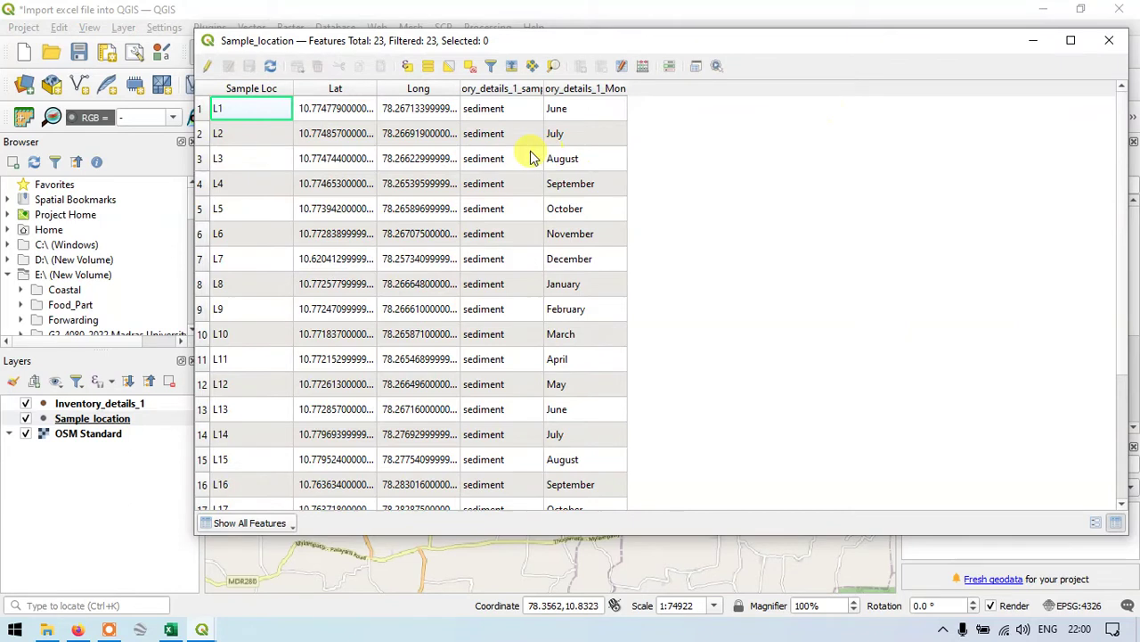
{"action": "left_click_drag", "start_coordinate": [542, 88], "coordinate": [601, 88]}
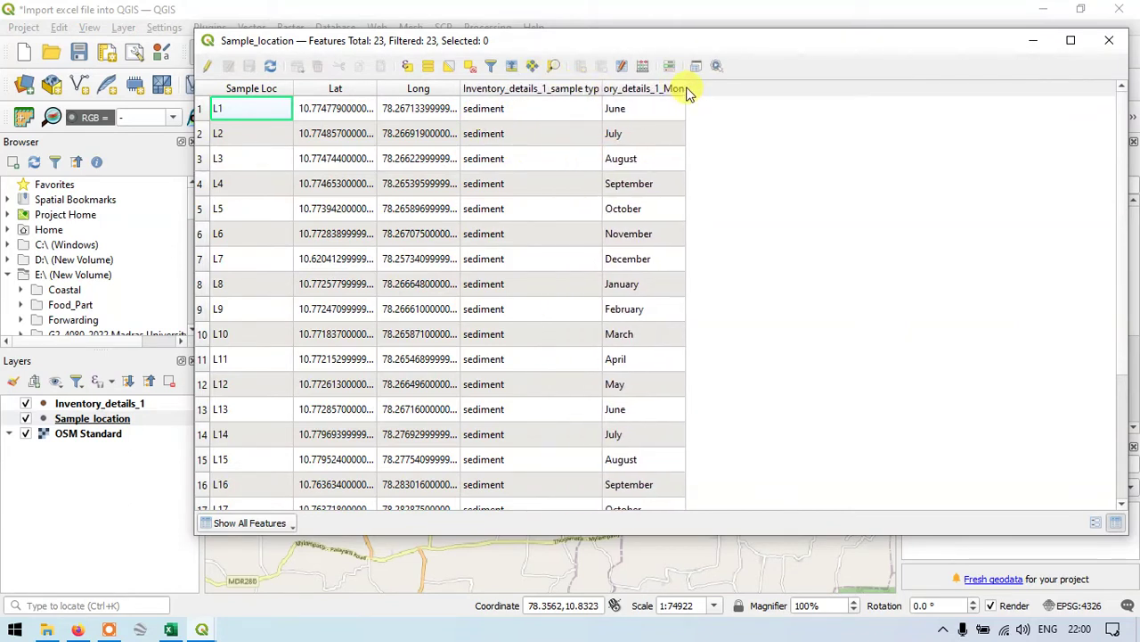
{"action": "left_click_drag", "start_coordinate": [687, 89], "coordinate": [762, 89]}
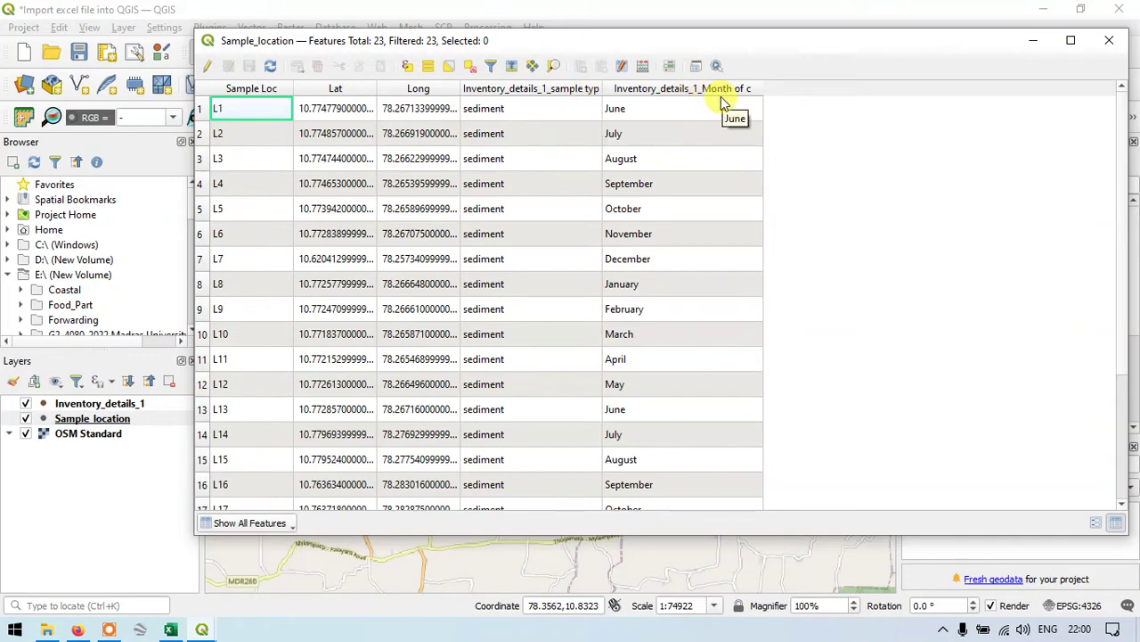
{"action": "left_click", "coordinate": [1111, 42]}
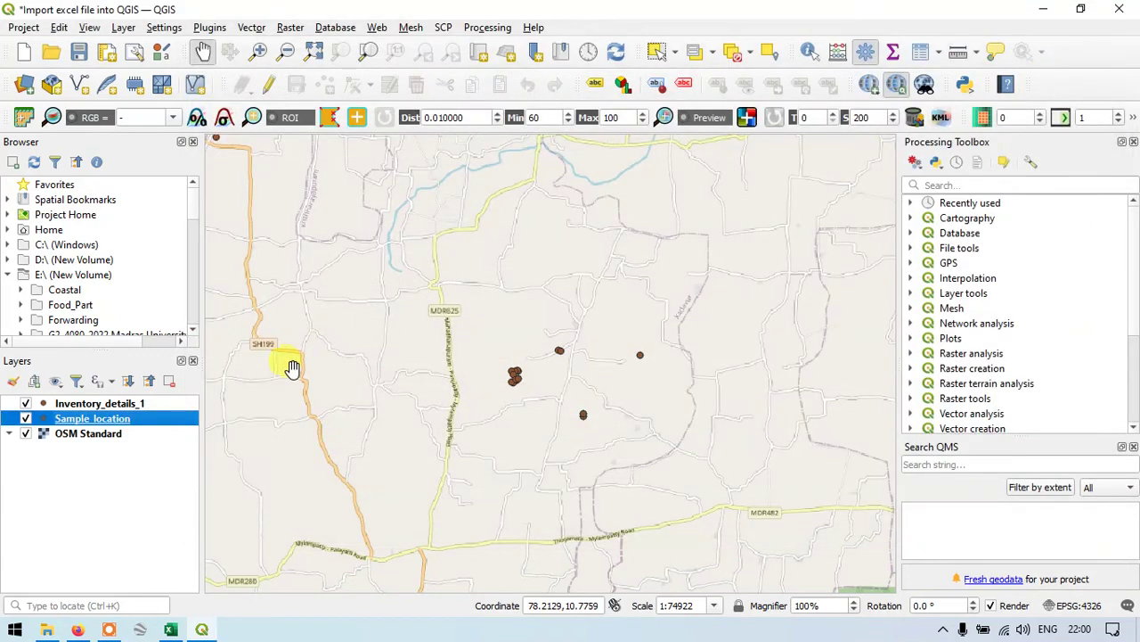
{"action": "left_click", "coordinate": [122, 406]}
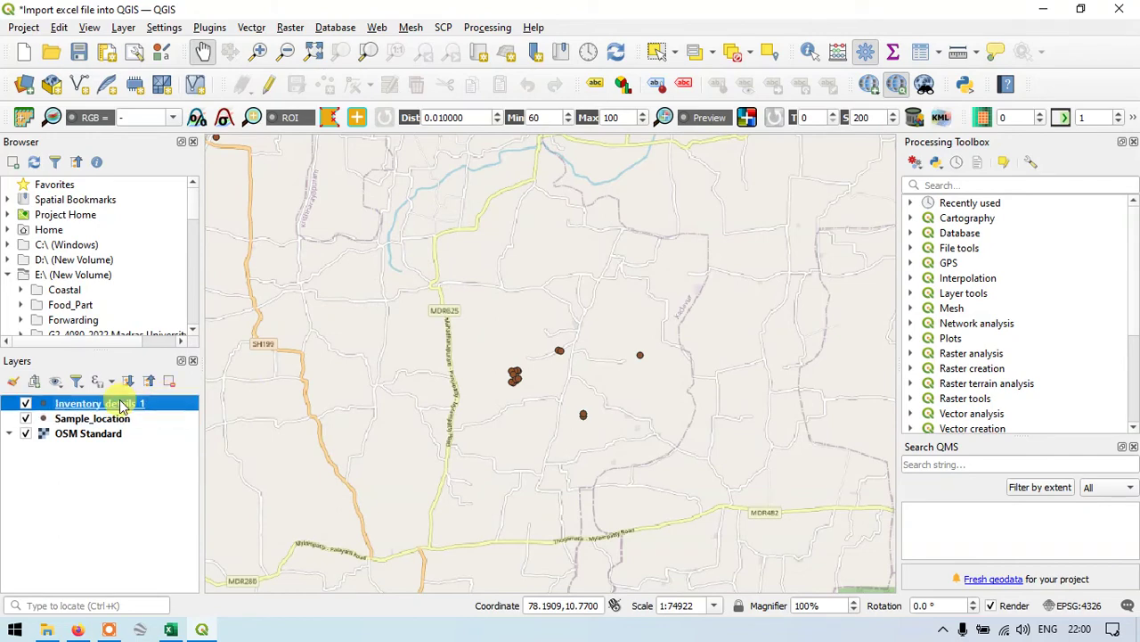
{"action": "left_click", "coordinate": [924, 51]}
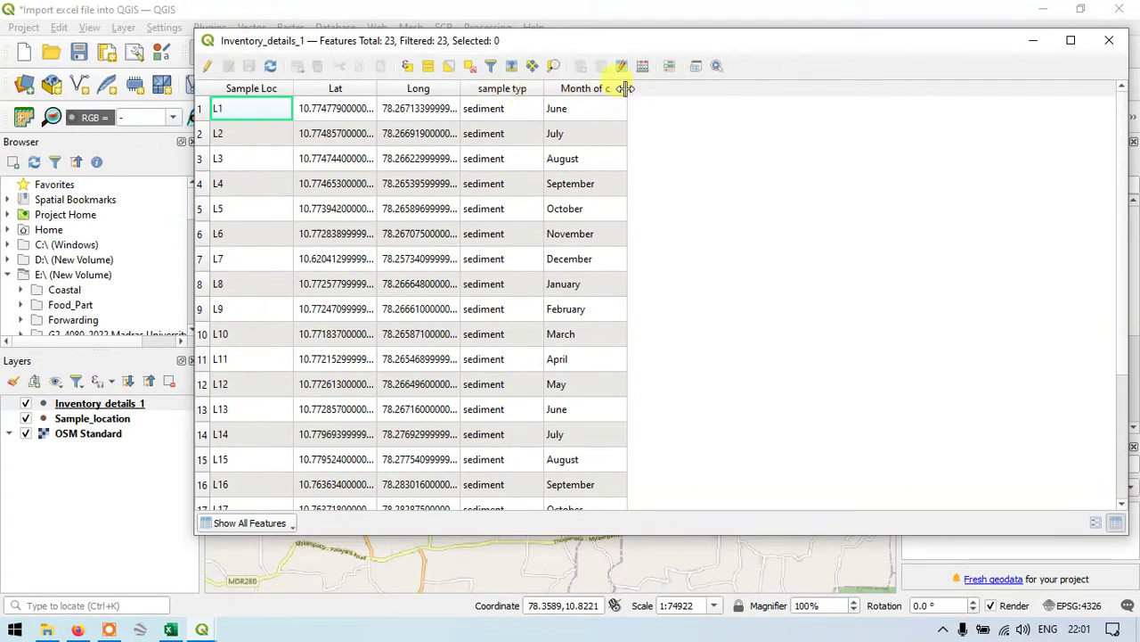
{"action": "left_click", "coordinate": [1133, 42]}
{"action": "left_click", "coordinate": [130, 406]}
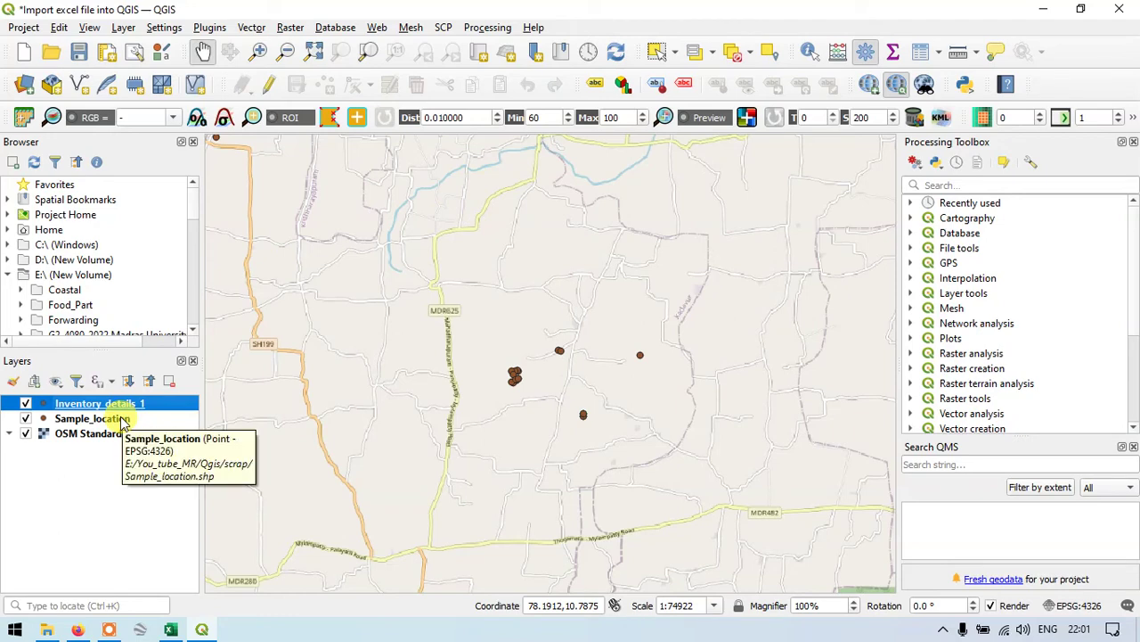
{"action": "left_click", "coordinate": [123, 422]}
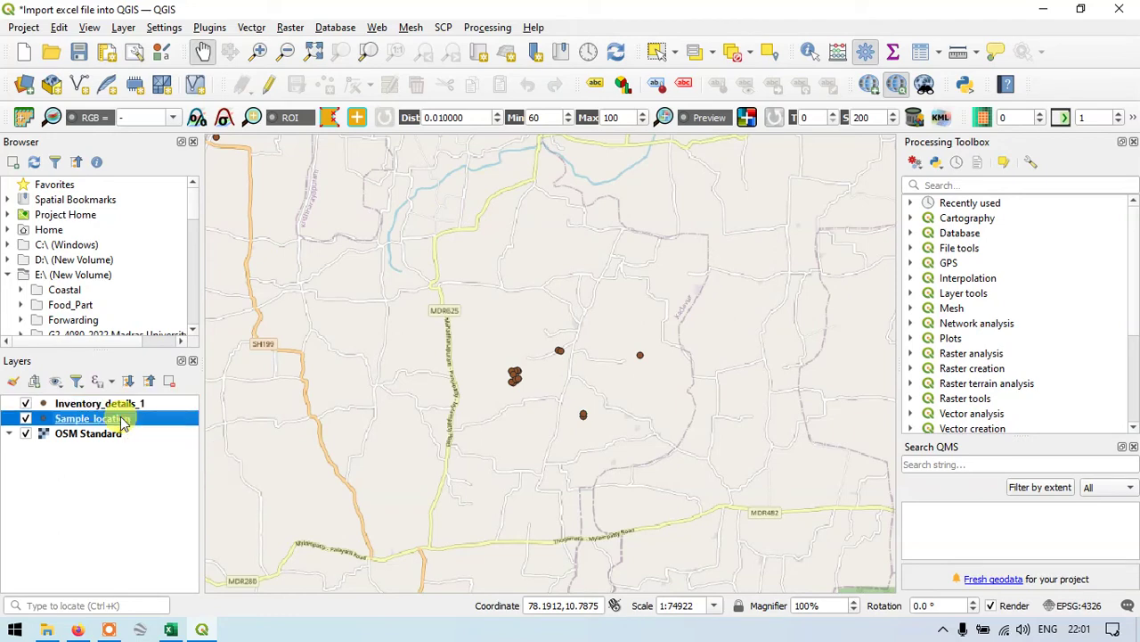
{"action": "right_click", "coordinate": [123, 420]}
{"action": "key", "text": "Escape"}
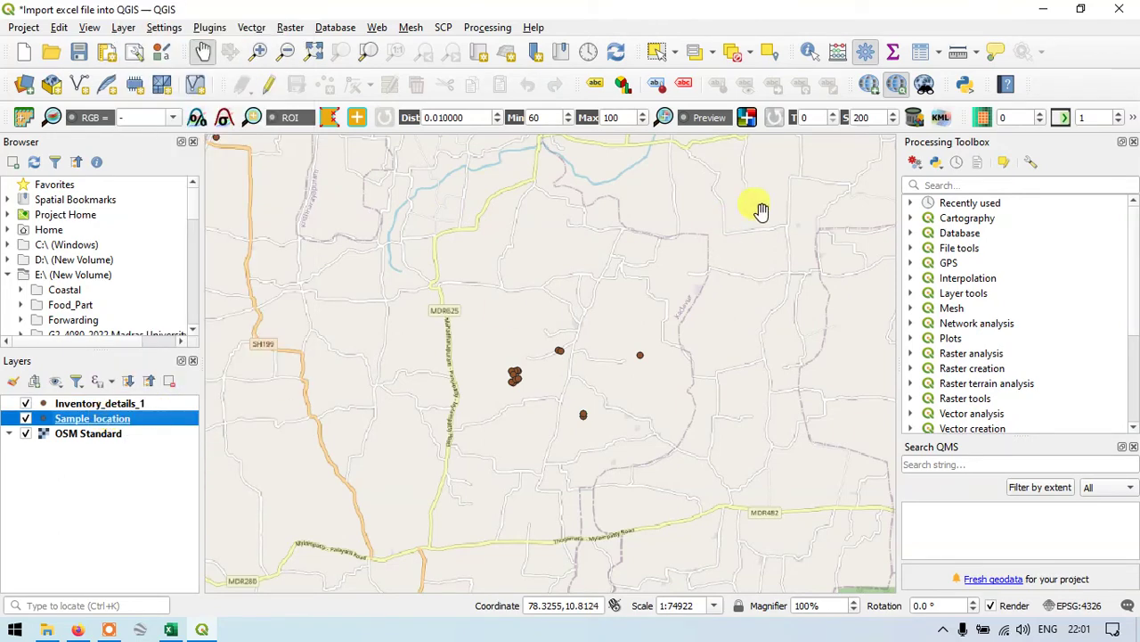
{"action": "left_click", "coordinate": [918, 55]}
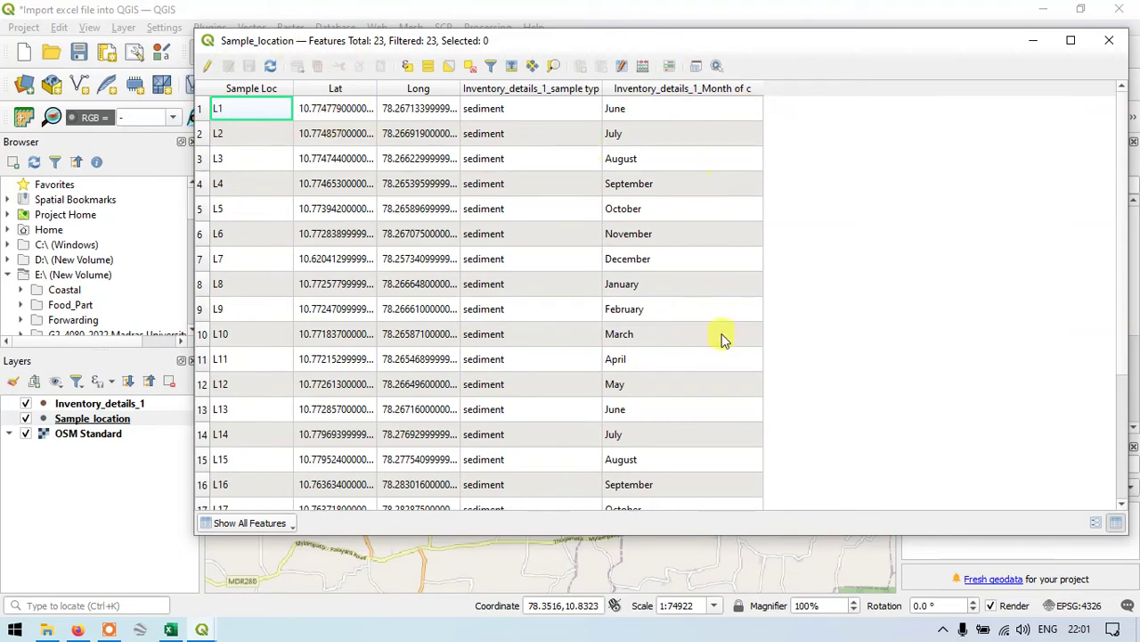
{"action": "left_click", "coordinate": [1111, 41]}
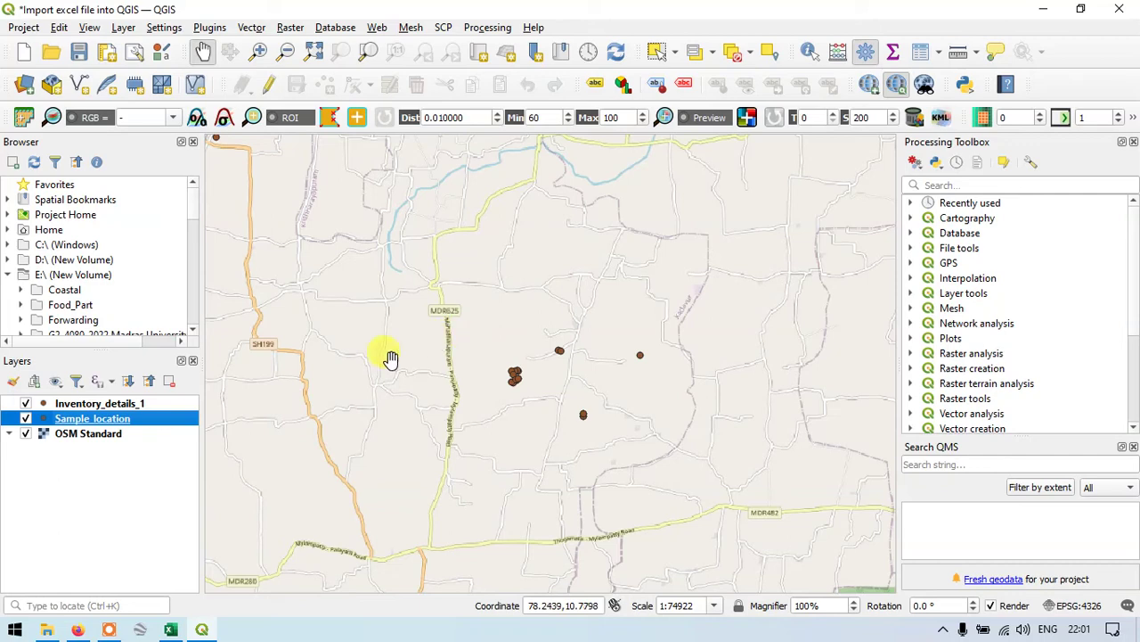
Delete the Inventory_details_1 join and confirm the table shows only Sample Loc, Lat, Long
{"action": "right_click", "coordinate": [108, 426]}
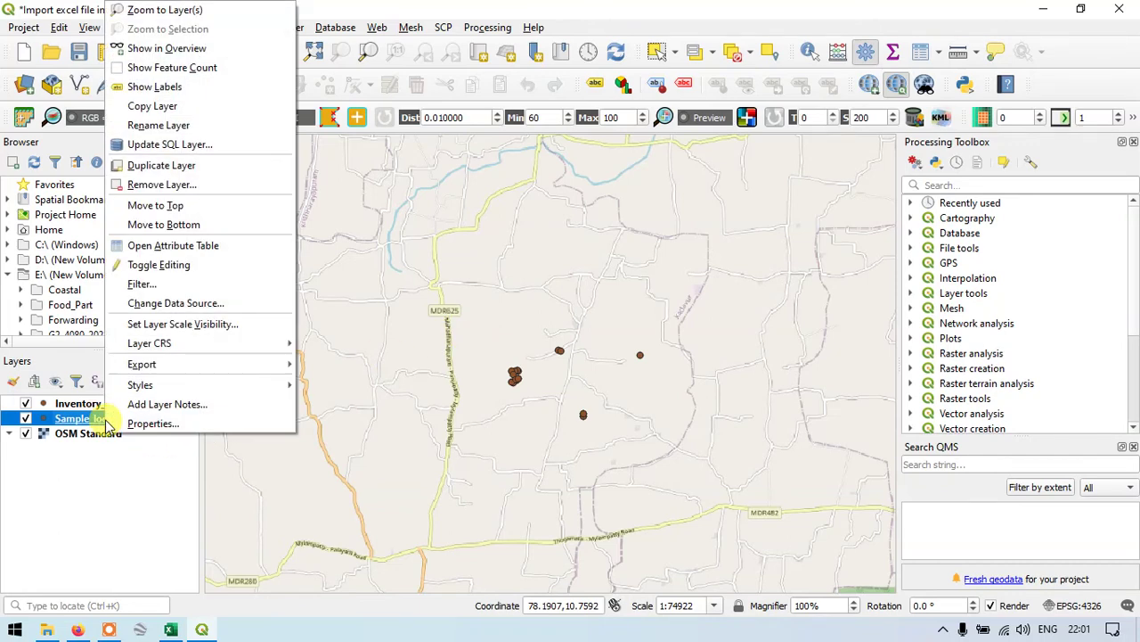
{"action": "left_click", "coordinate": [143, 424]}
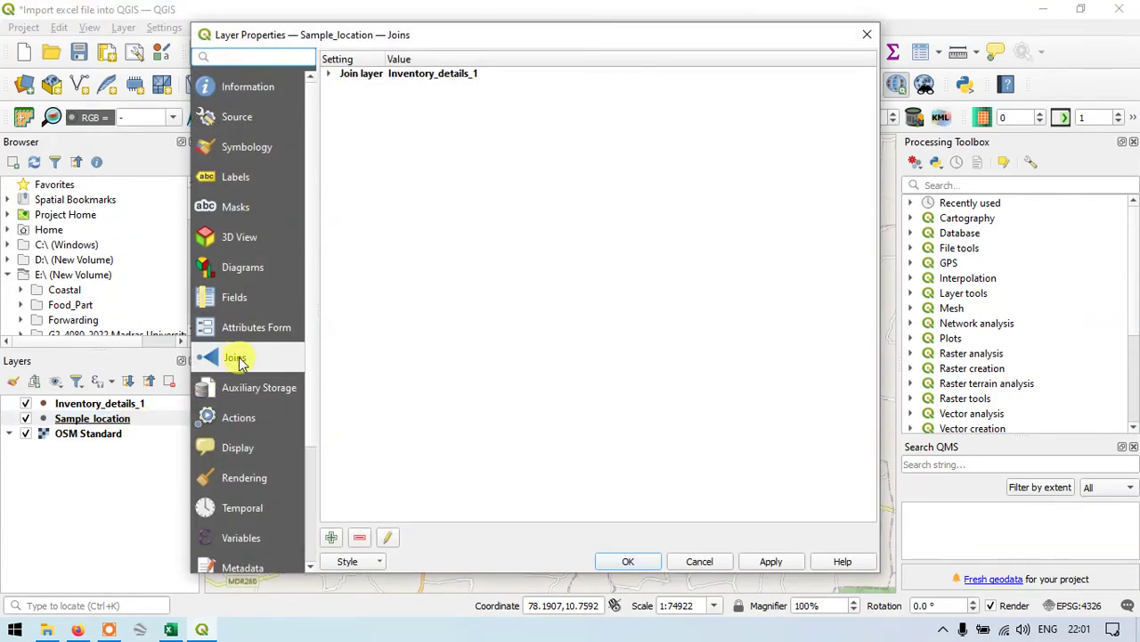
{"action": "left_click", "coordinate": [361, 538]}
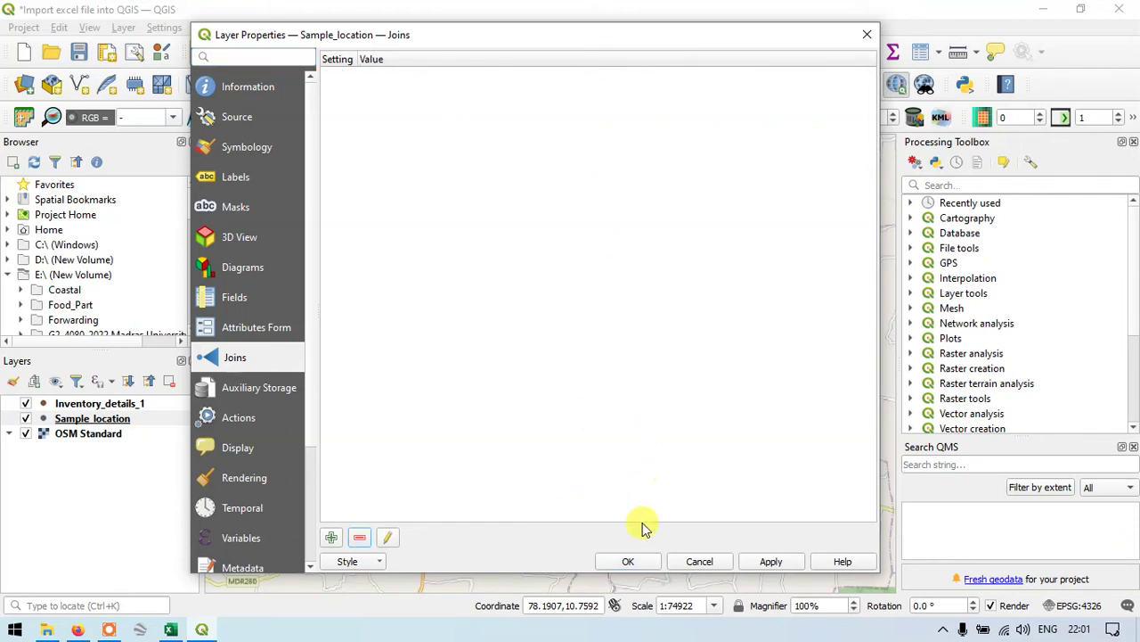
{"action": "left_click", "coordinate": [767, 563]}
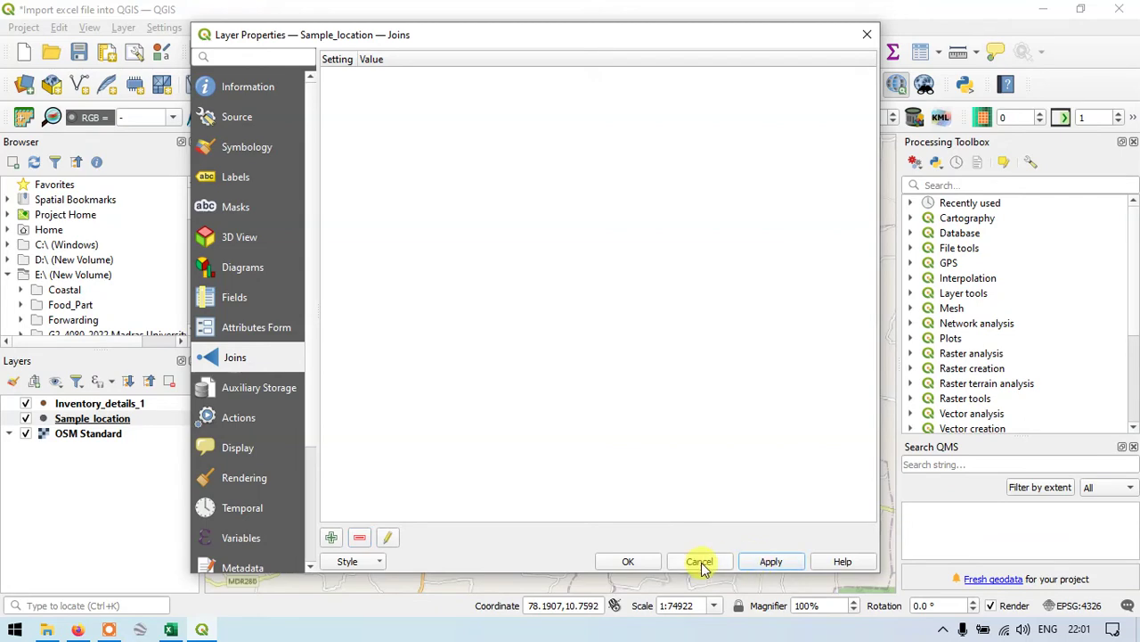
{"action": "left_click", "coordinate": [642, 565]}
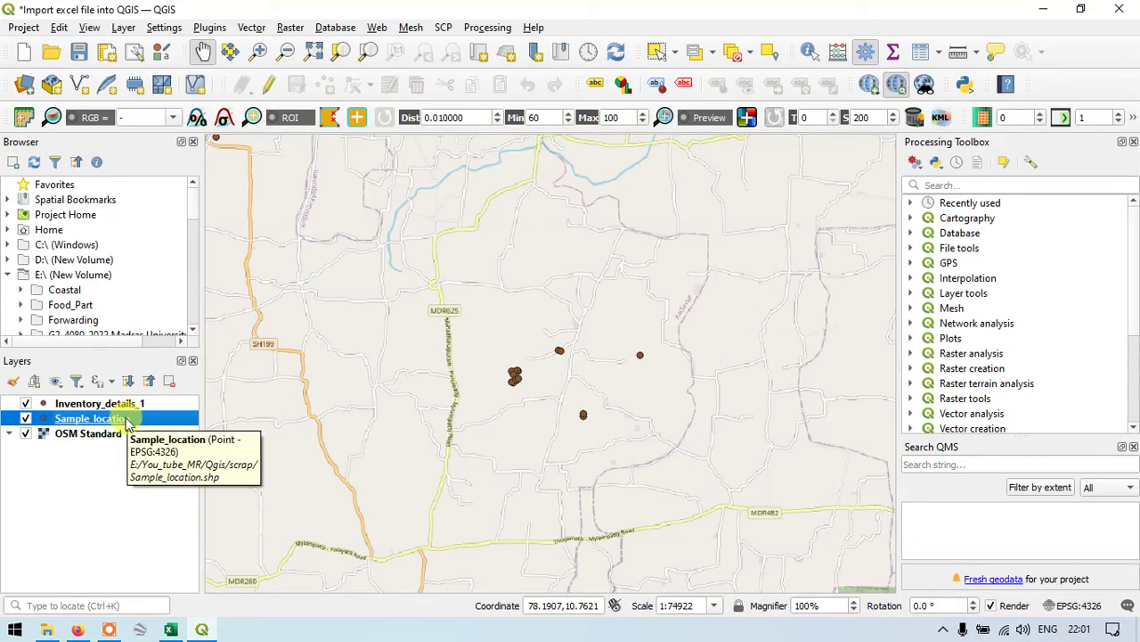
{"action": "left_click", "coordinate": [923, 55]}
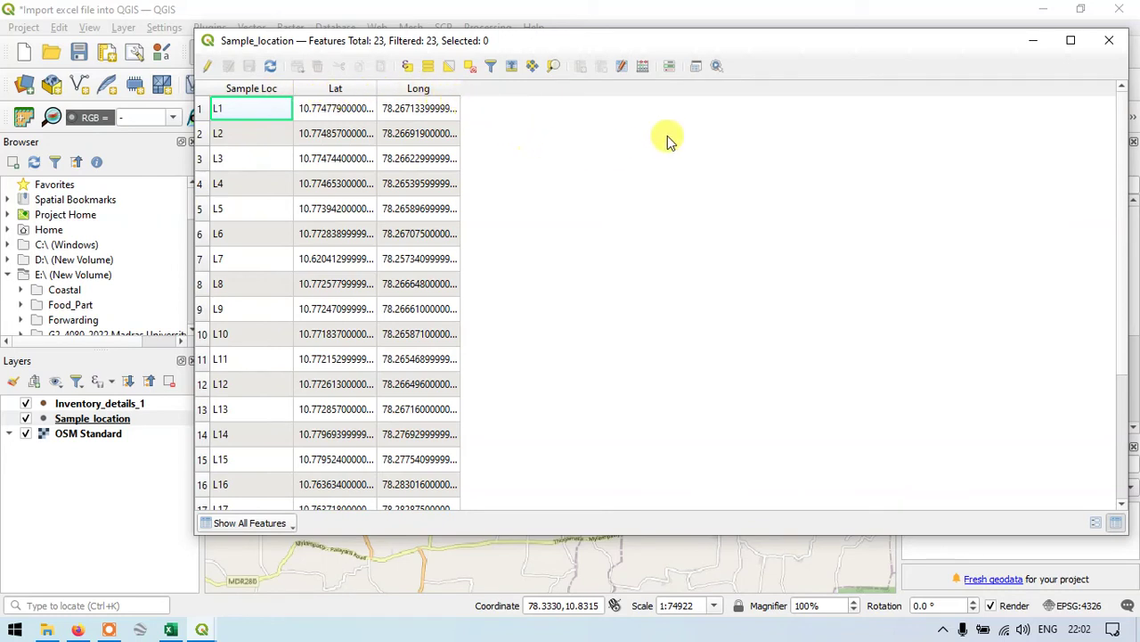
{"action": "left_click_drag", "start_coordinate": [755, 49], "coordinate": [686, 58]}
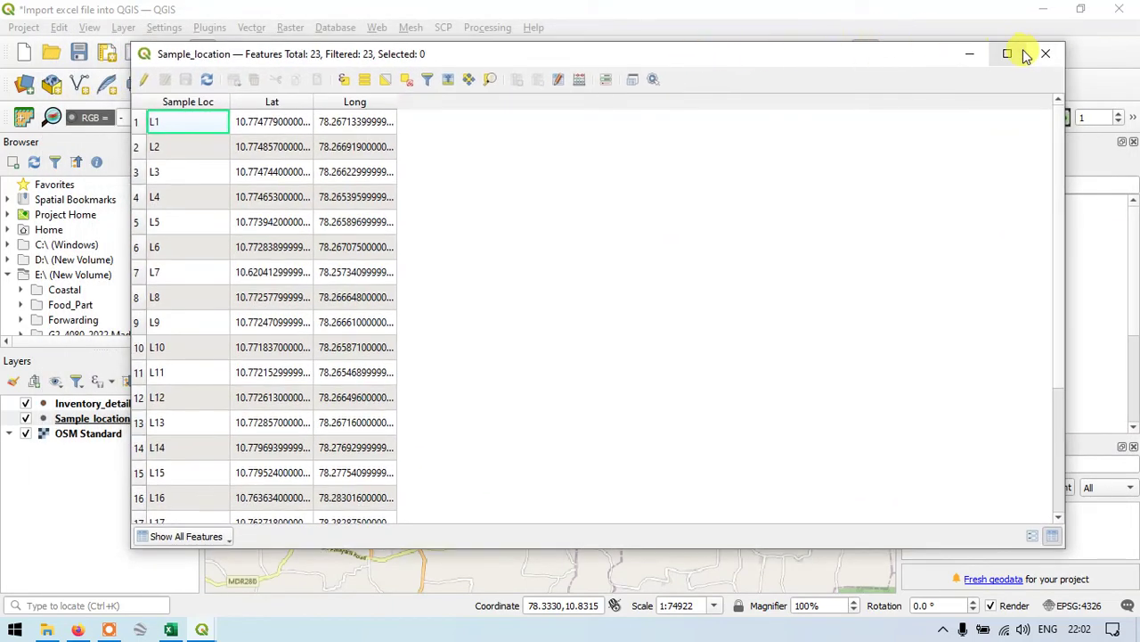
{"action": "left_click", "coordinate": [1046, 54]}
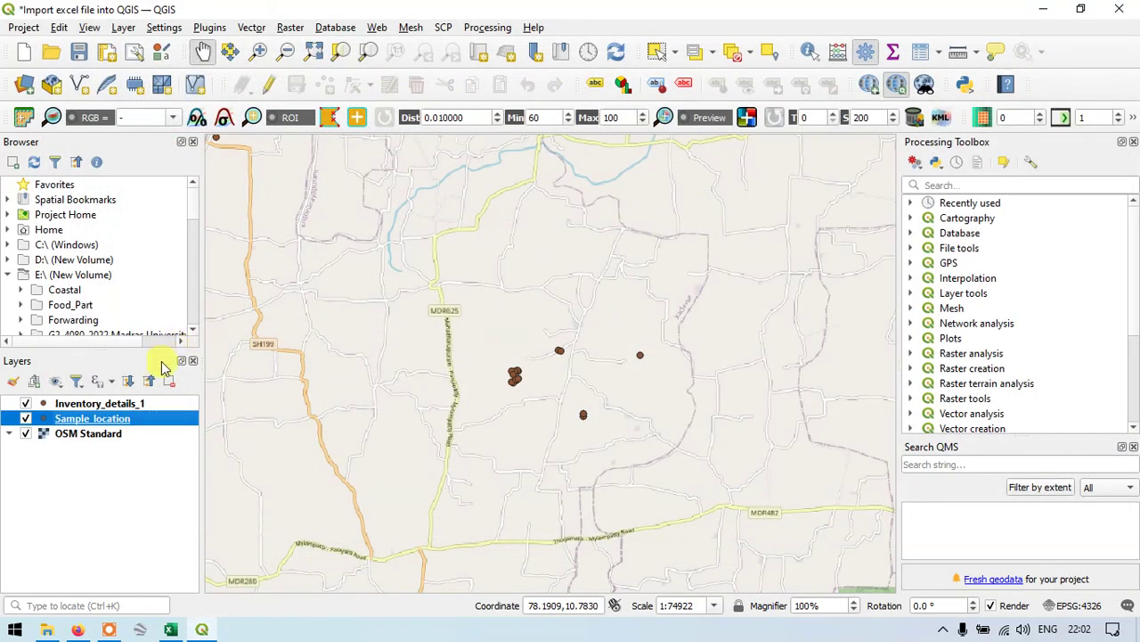
{"action": "left_click", "coordinate": [124, 404]}
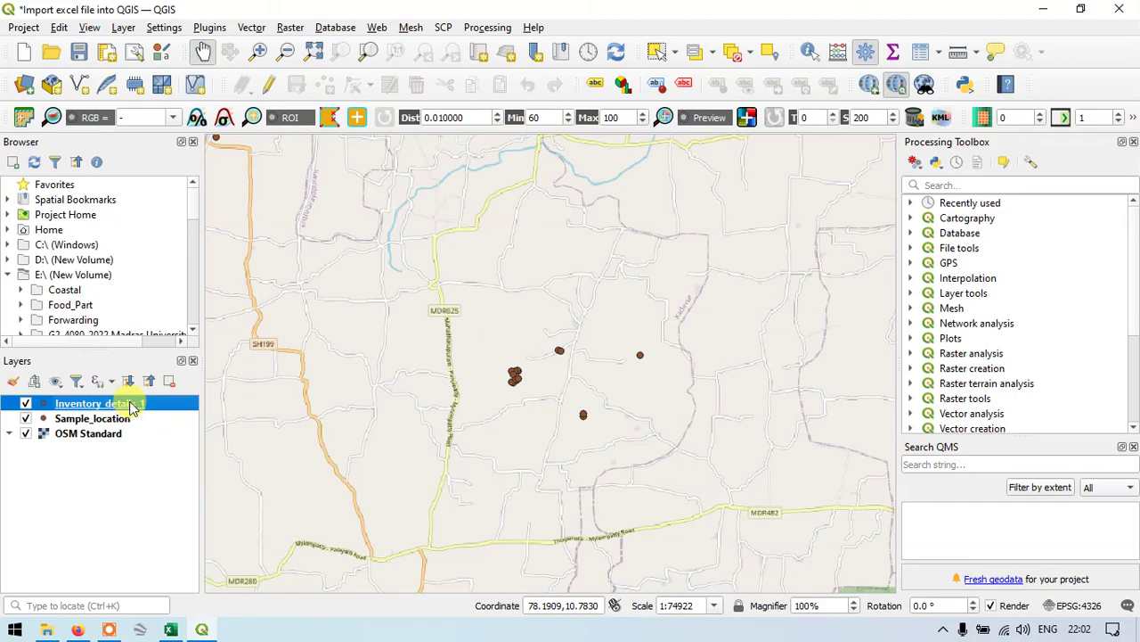
{"action": "left_click", "coordinate": [921, 51]}
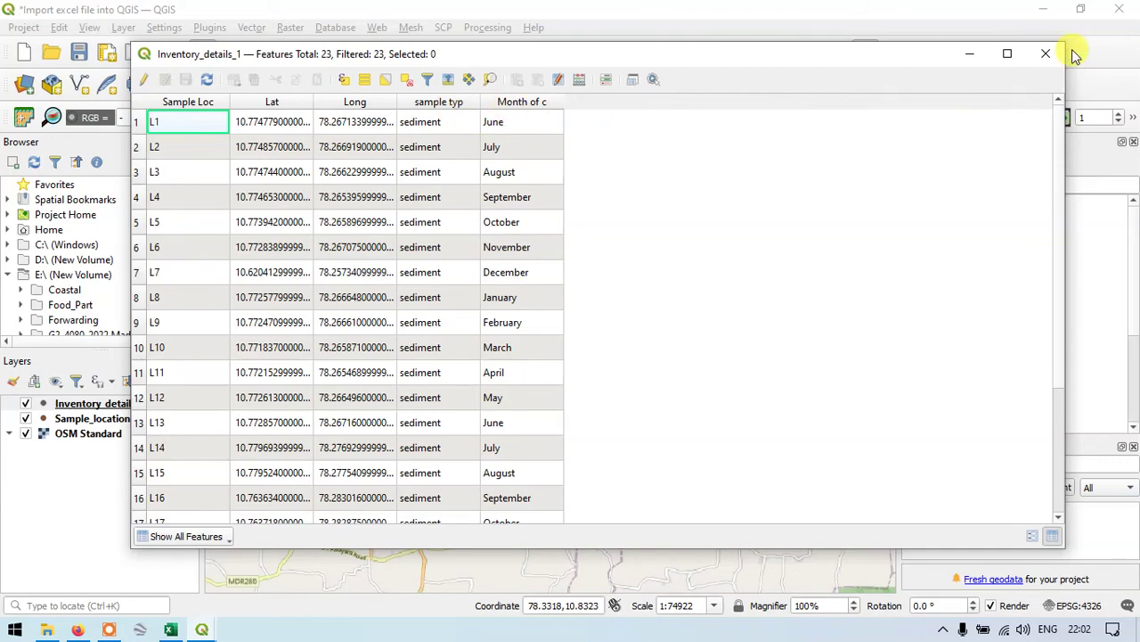
{"action": "left_click", "coordinate": [1045, 54]}
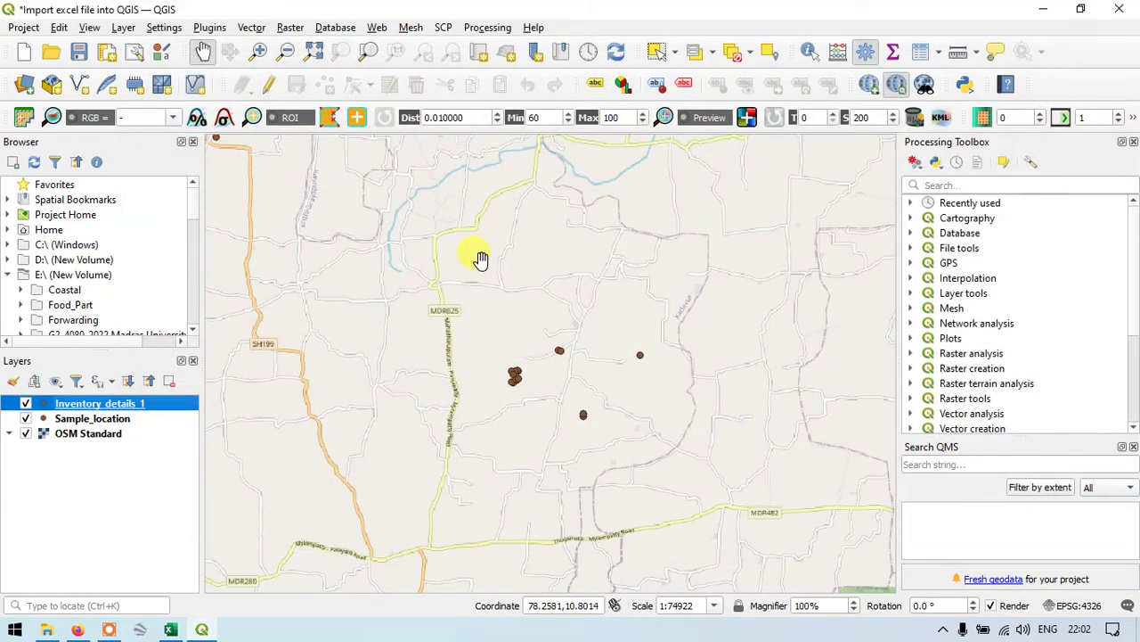